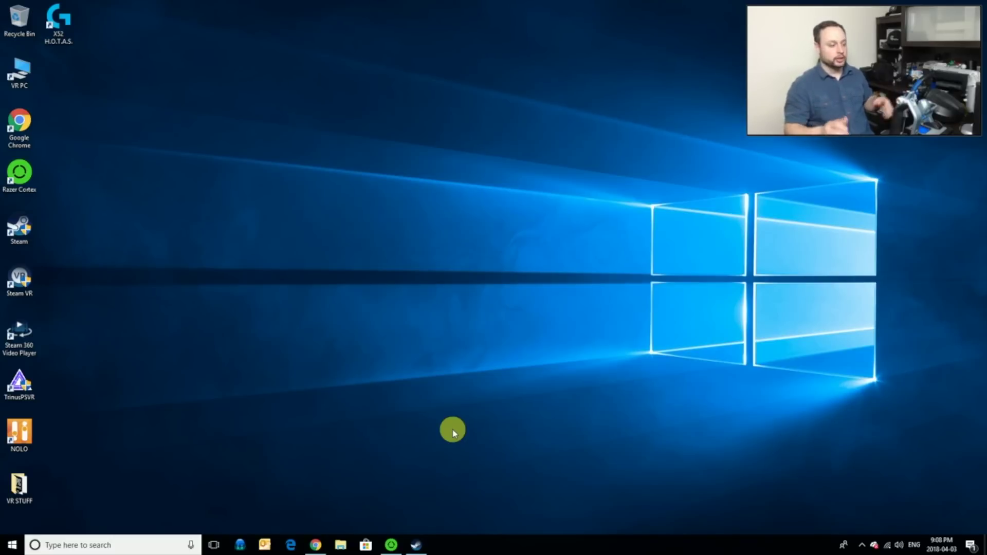
# Bring up Steam and open DCS World's Properties from the game library.
pyautogui.click(413, 544)
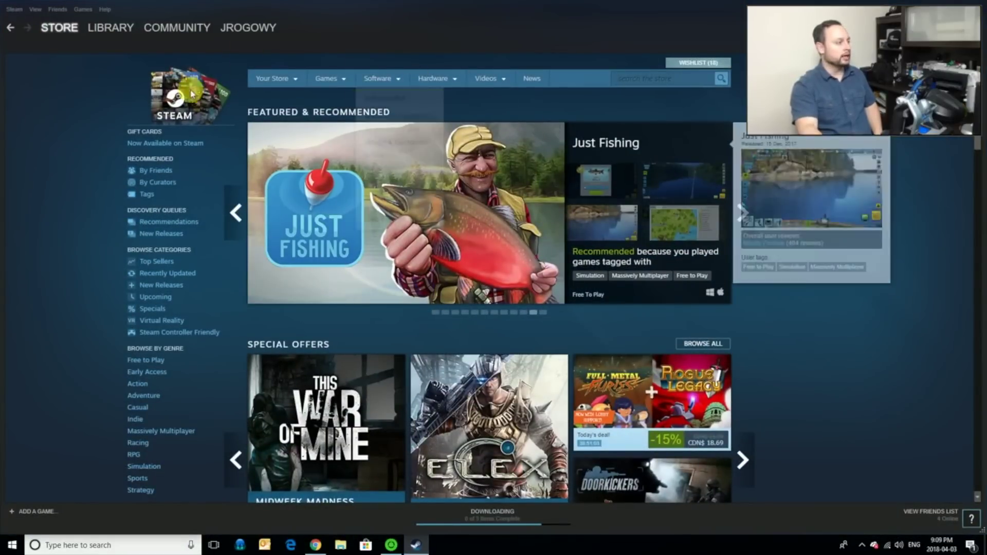
pyautogui.moveTo(120, 27)
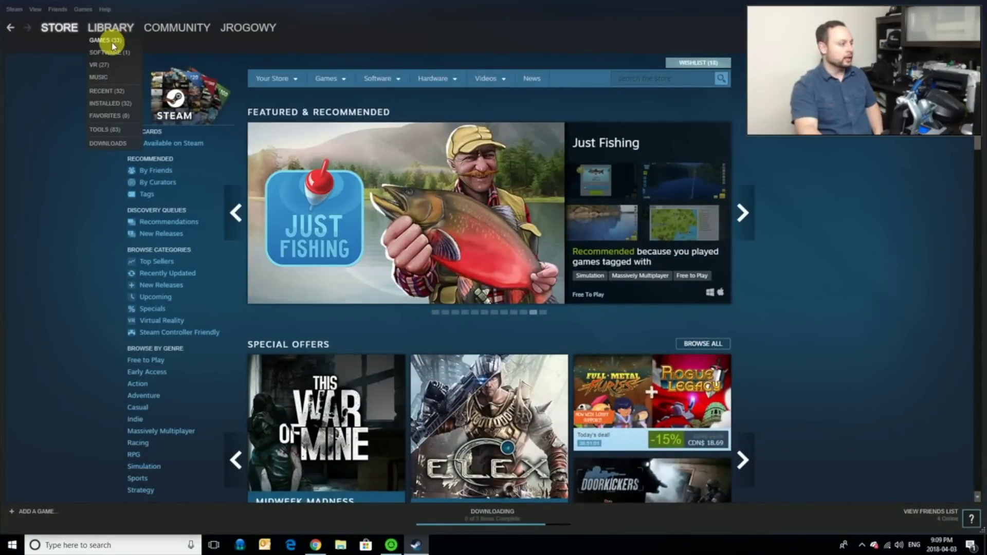
pyautogui.click(107, 42)
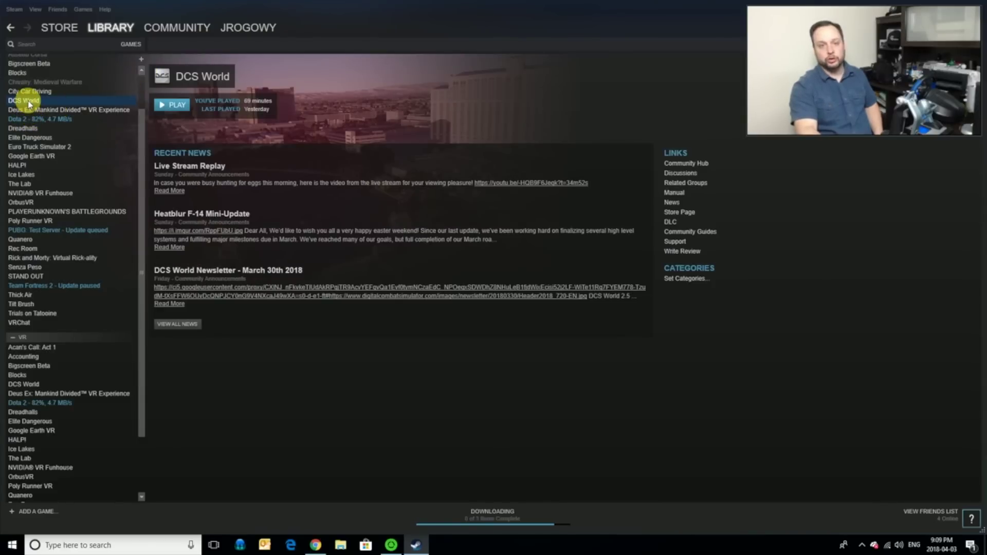
pyautogui.rightClick(30, 104)
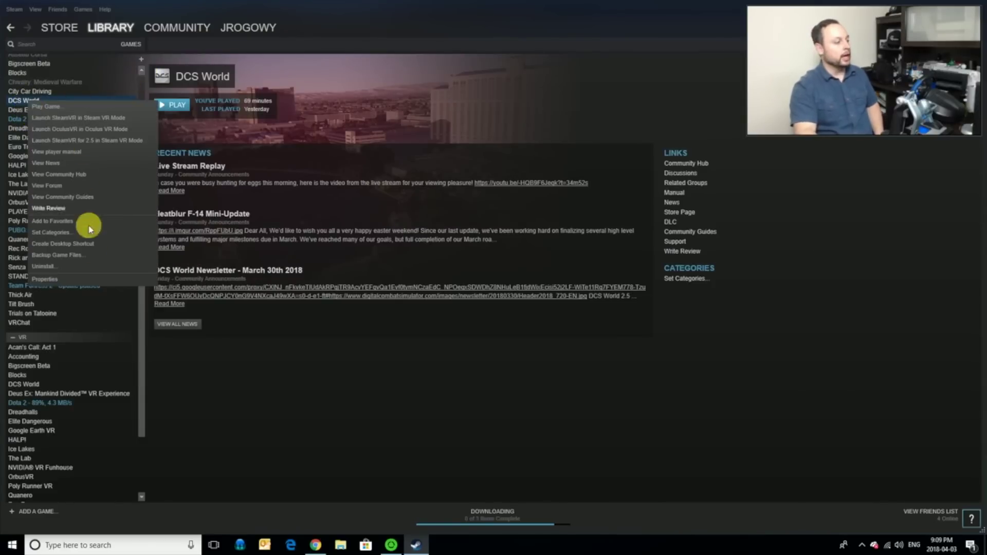
pyautogui.click(65, 280)
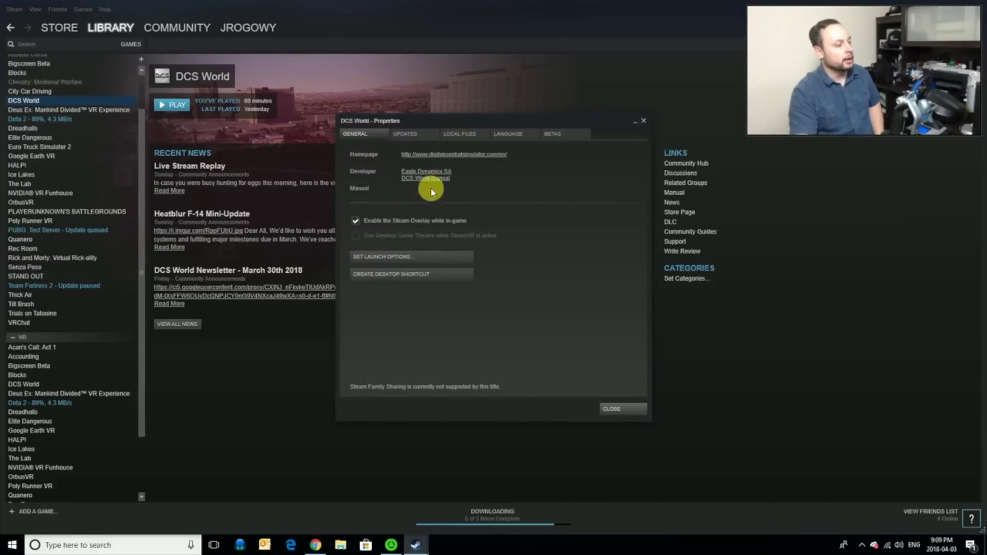
# Confirm the Betas setting is NONE, opting out of all betas, then close Properties.
pyautogui.click(549, 136)
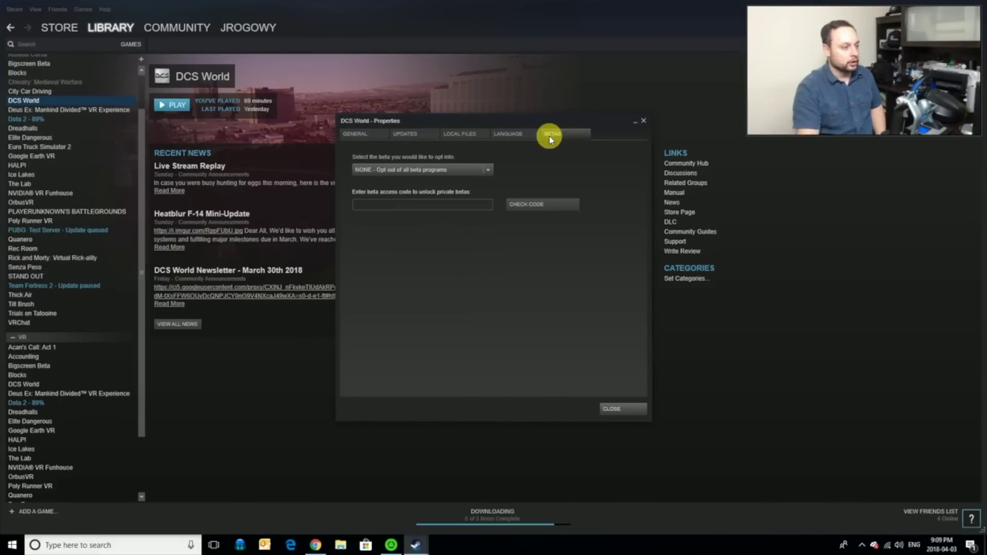
pyautogui.click(485, 169)
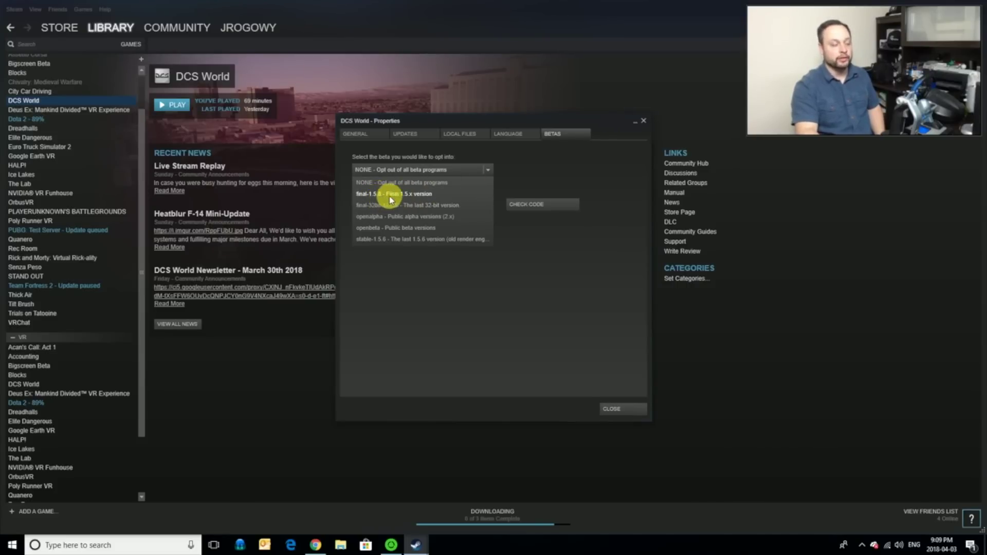
pyautogui.click(535, 171)
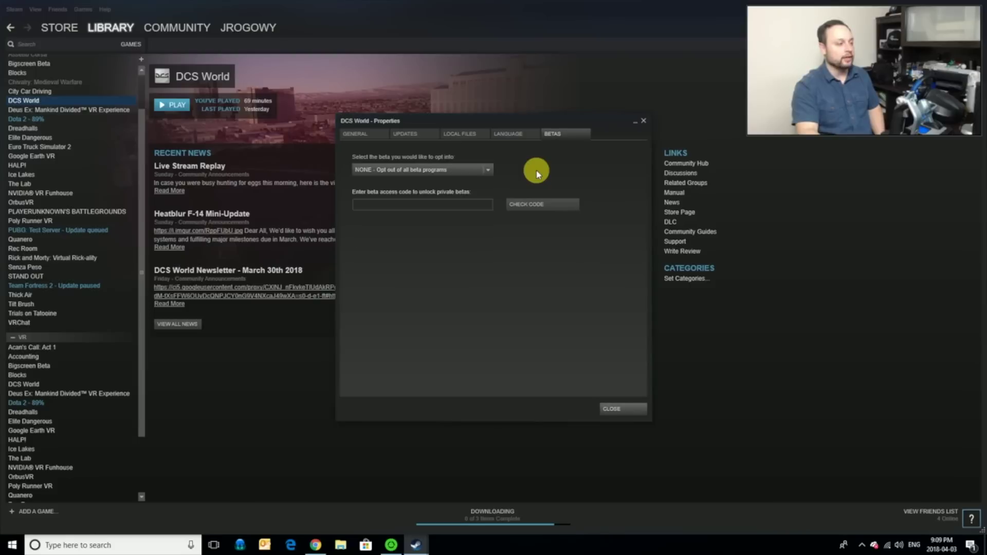
pyautogui.click(357, 134)
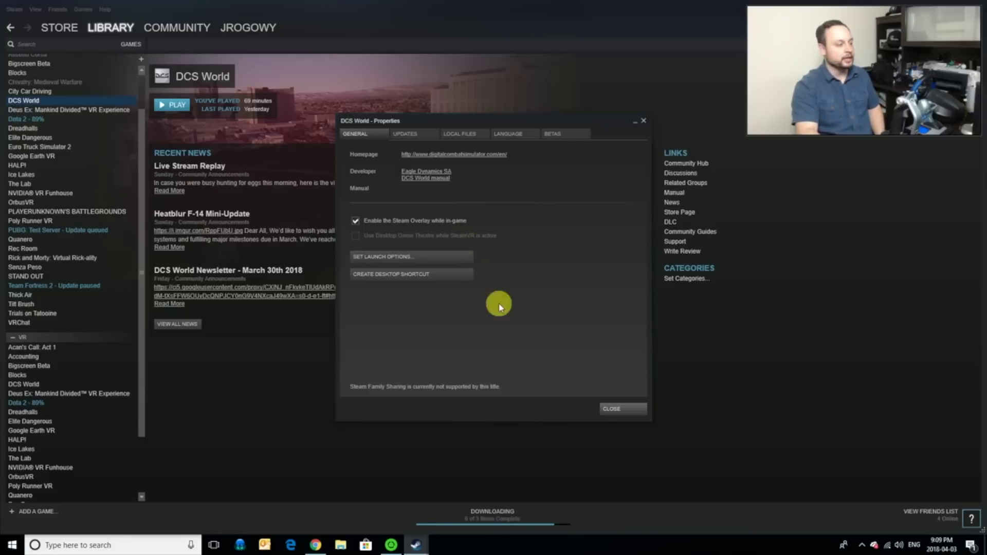
pyautogui.click(614, 410)
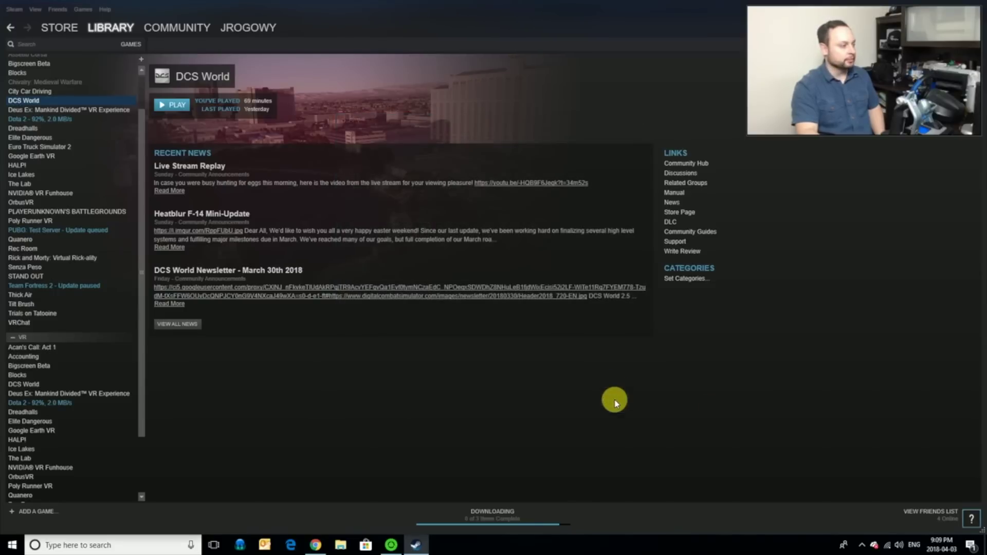
# Launch DCS World with Play Game, lower the speaker volume, and move Steam aside.
pyautogui.rightClick(35, 102)
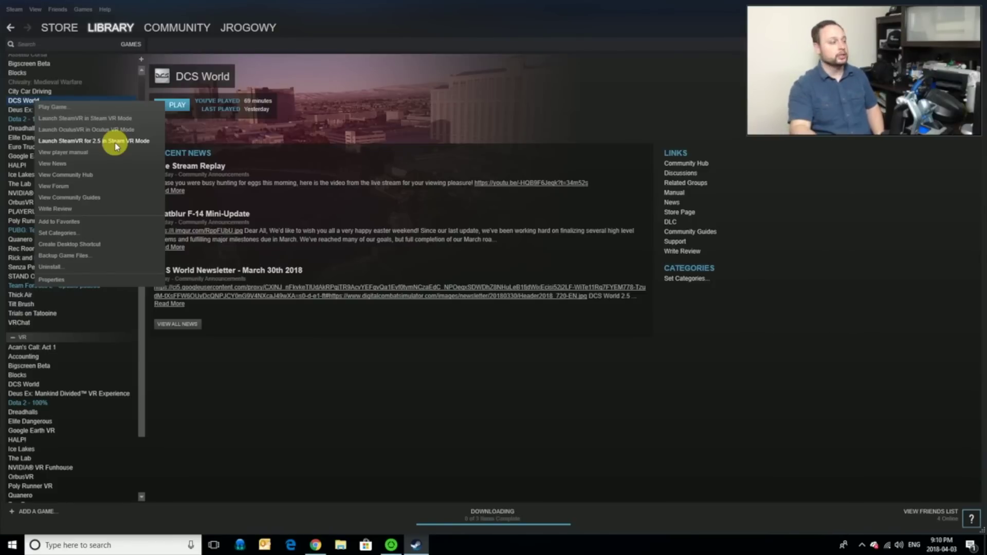
pyautogui.click(59, 107)
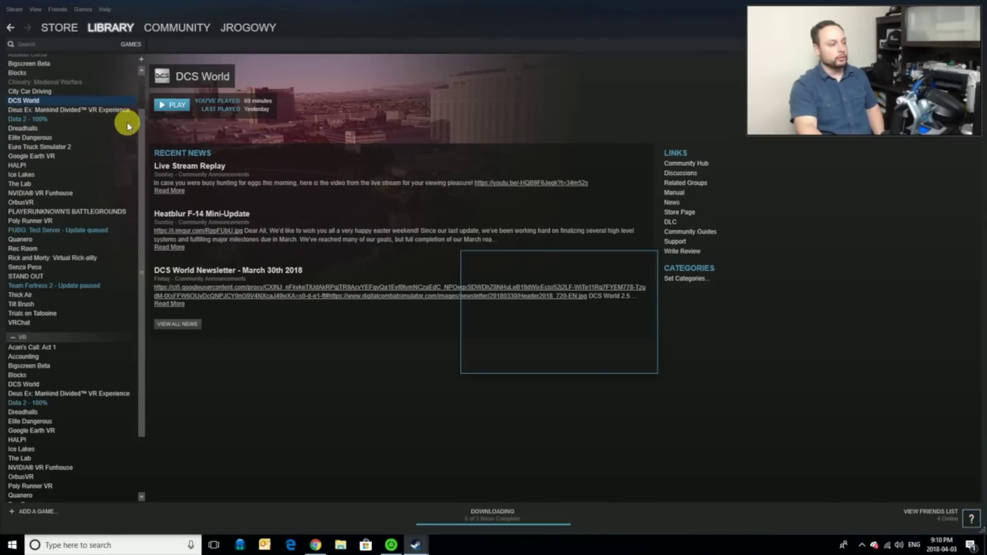
pyautogui.click(899, 544)
pyautogui.moveTo(920, 520); pyautogui.dragTo(890, 520)
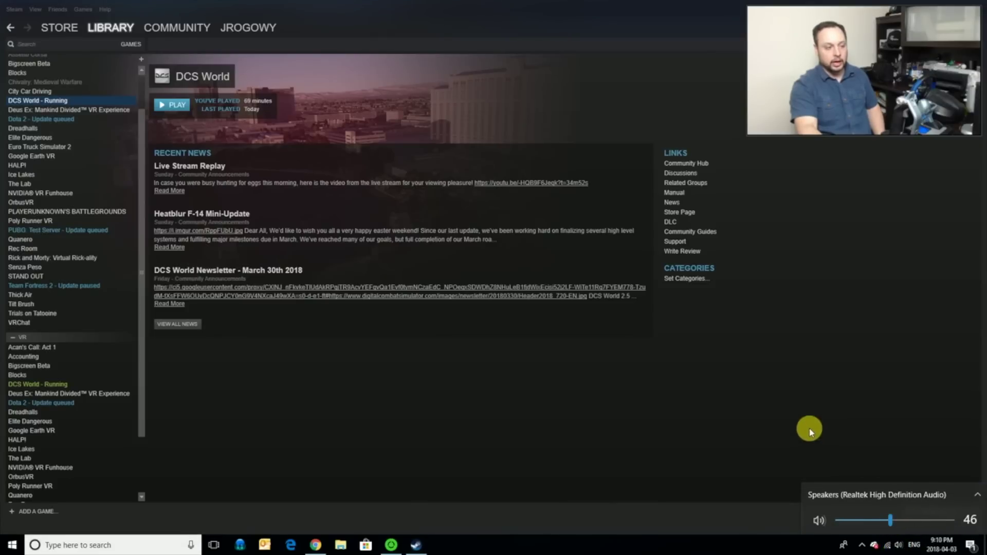
pyautogui.click(683, 11)
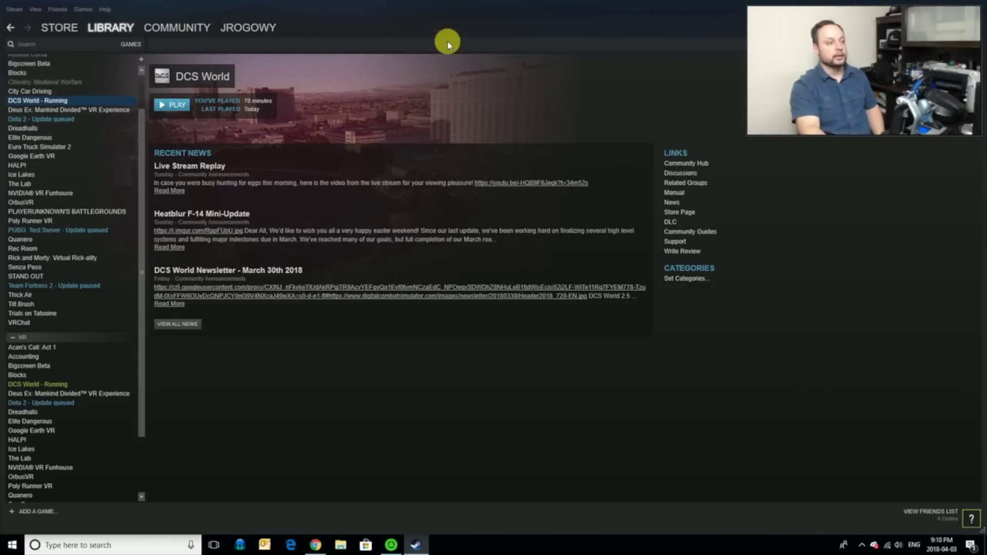
pyautogui.moveTo(473, 15); pyautogui.dragTo(220, 207)
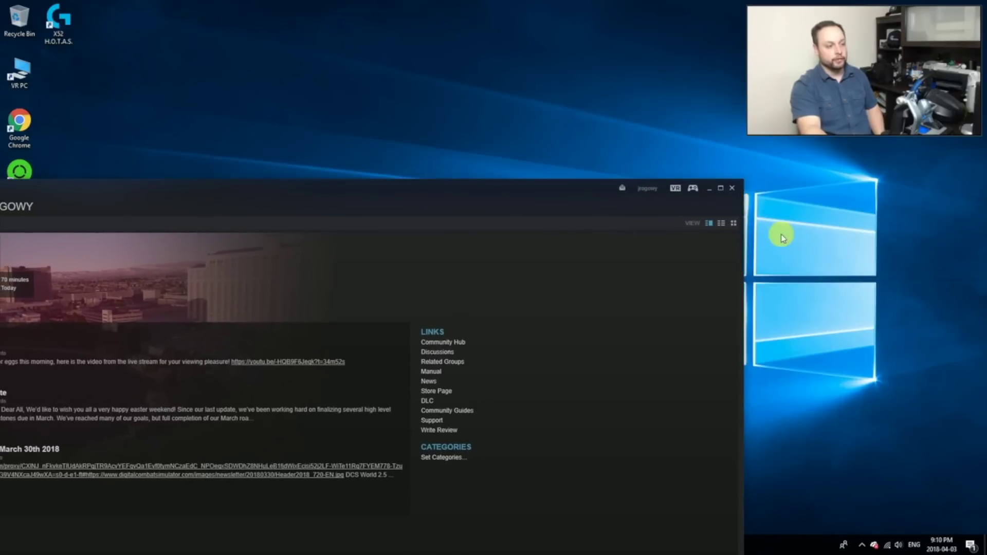
# Minimize Steam and close the DCS user login prompt once DCS World loads.
pyautogui.click(709, 190)
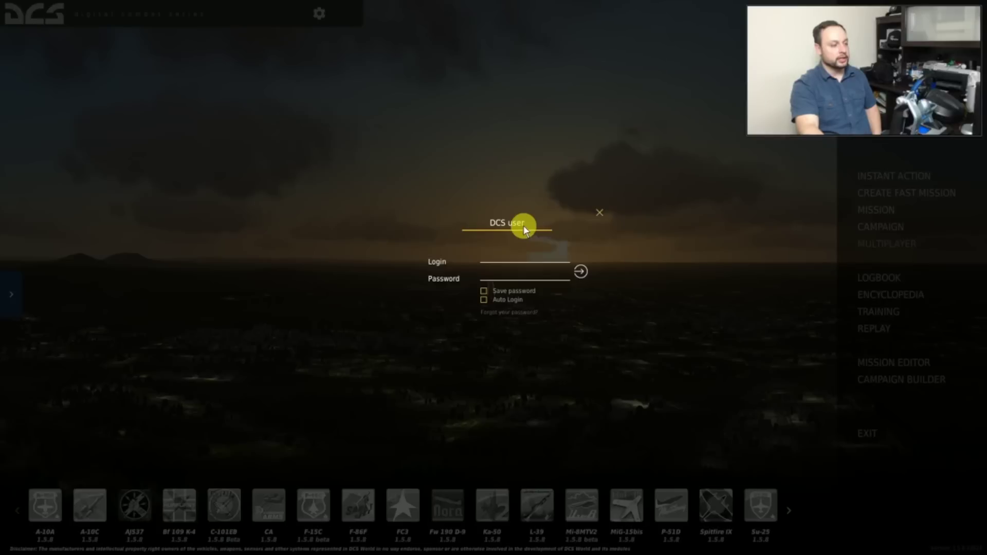
pyautogui.click(599, 211)
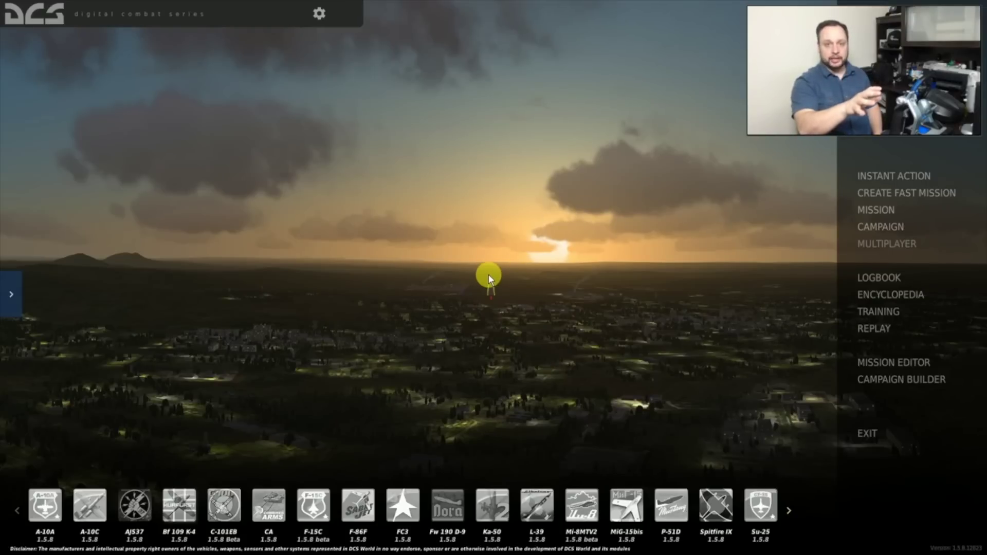
# Enable Full Screen in DCS World's System options, apply it, and close the Oculus window.
pyautogui.click(319, 15)
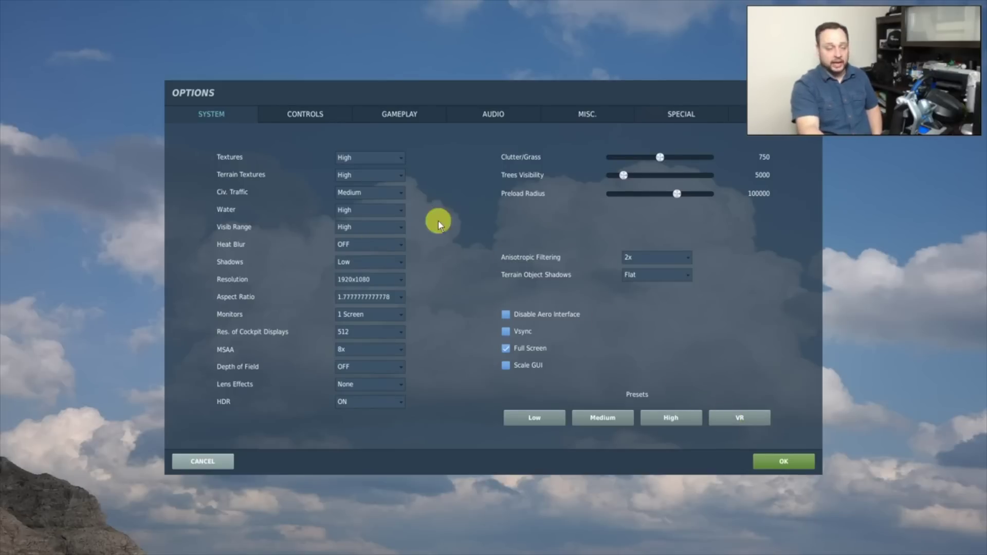
pyautogui.click(504, 349)
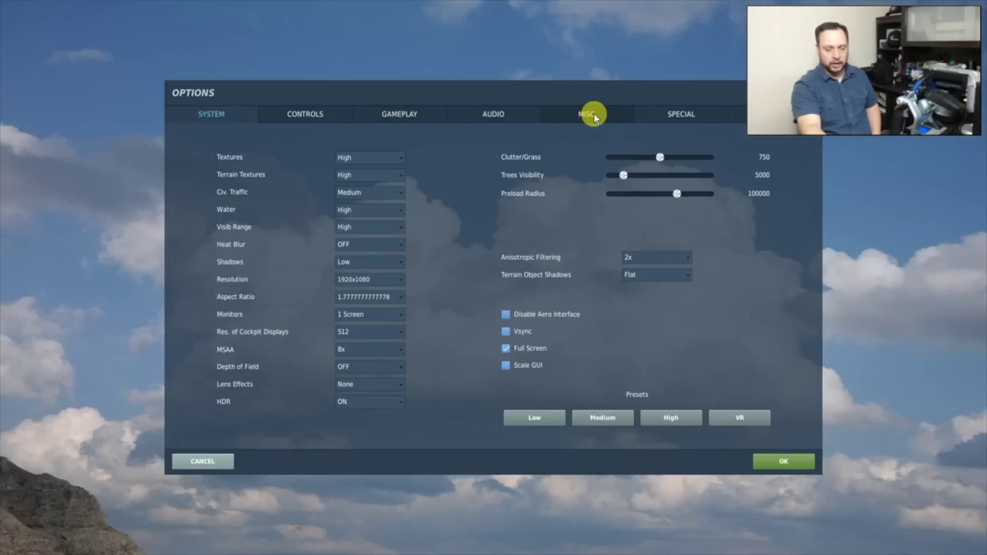
pyautogui.click(777, 462)
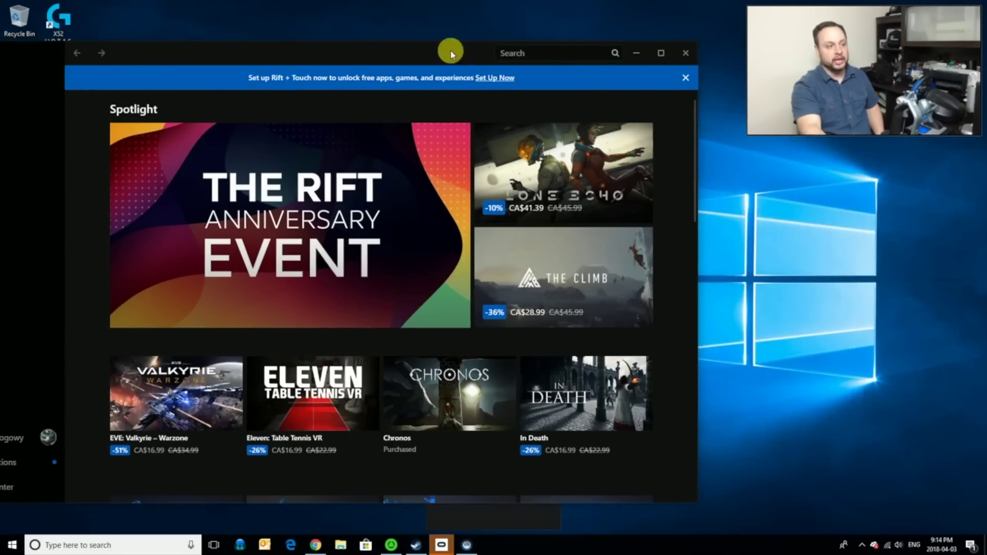
pyautogui.click(687, 48)
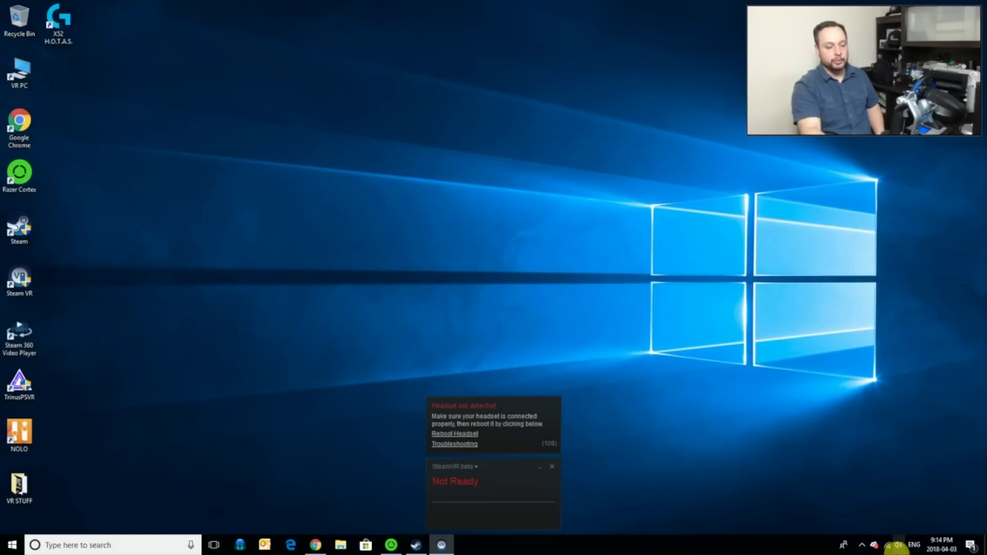
# Exit SteamVR from its icon among the hidden tray icons.
pyautogui.click(860, 546)
pyautogui.rightClick(857, 511)
pyautogui.click(872, 500)
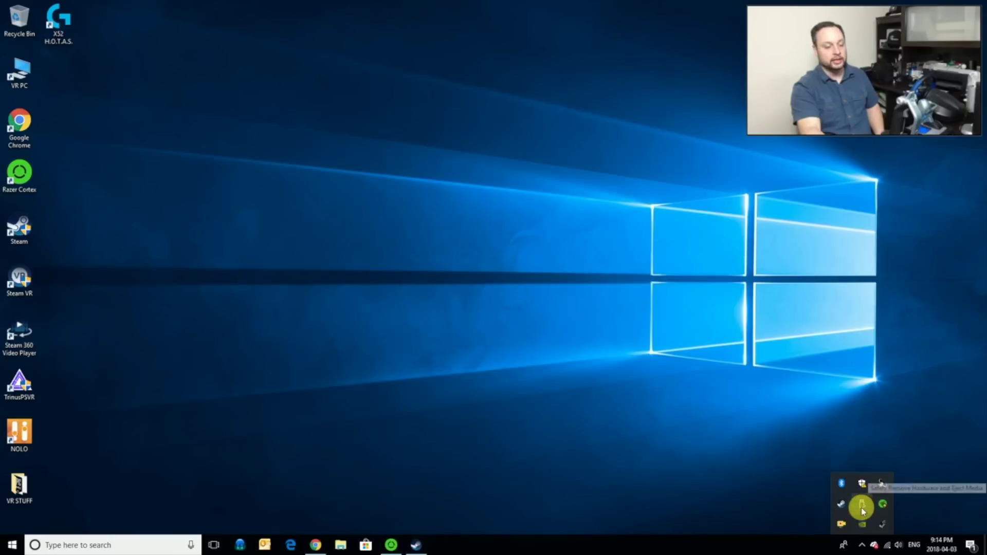
pyautogui.click(684, 459)
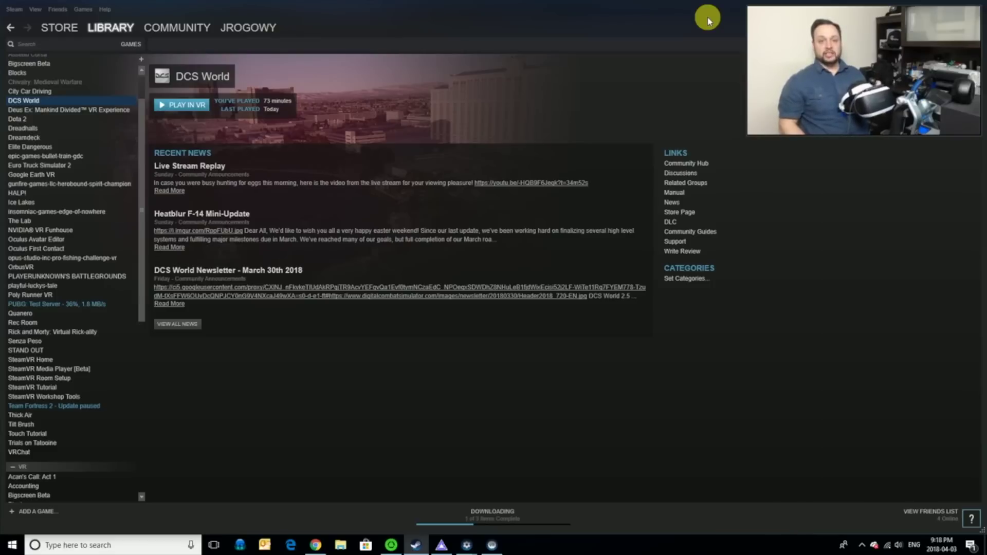
pyautogui.moveTo(707, 18); pyautogui.dragTo(568, 395)
pyautogui.click(474, 18)
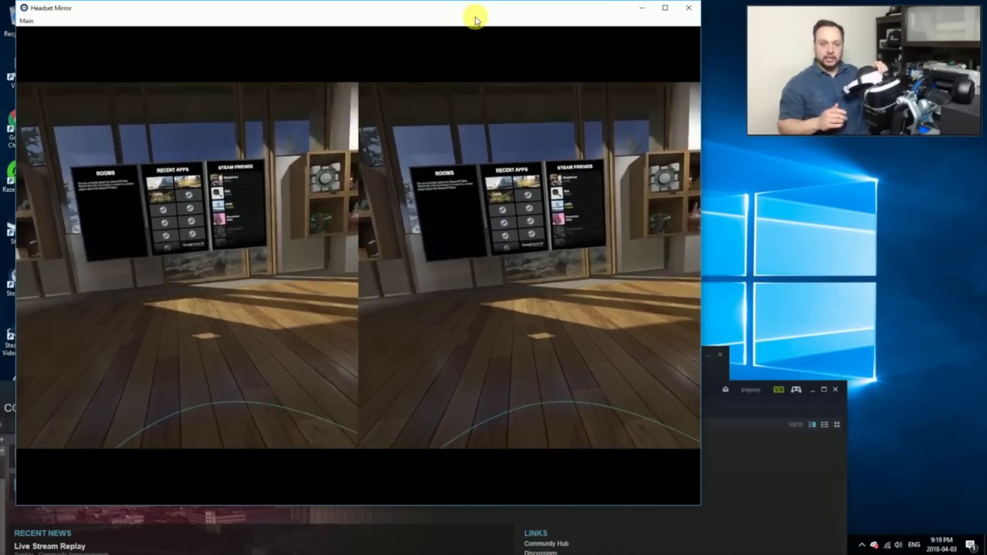
pyautogui.click(705, 390)
pyautogui.moveTo(705, 390); pyautogui.dragTo(832, 20)
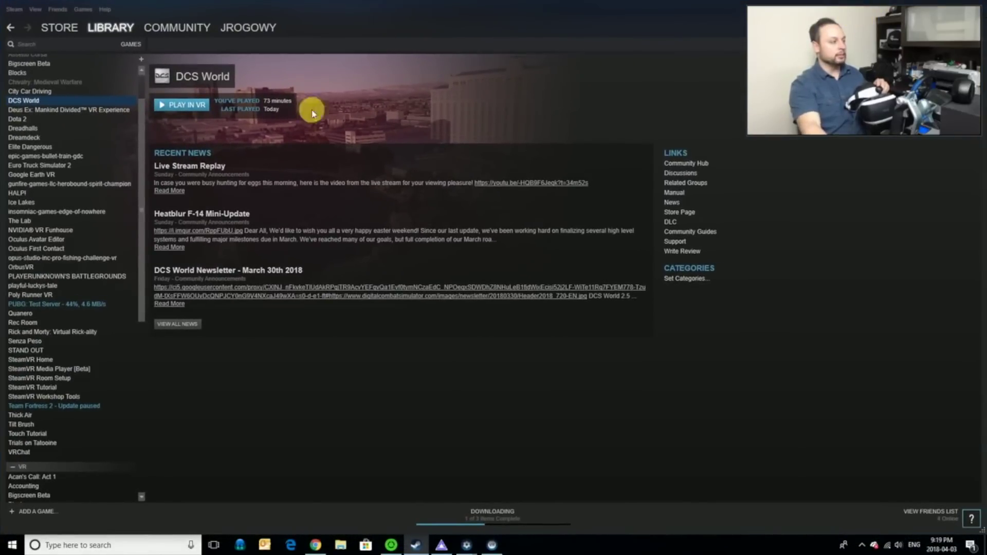
# Open DCS World's actions menu in the Steam library to show its VR launch options.
pyautogui.rightClick(34, 100)
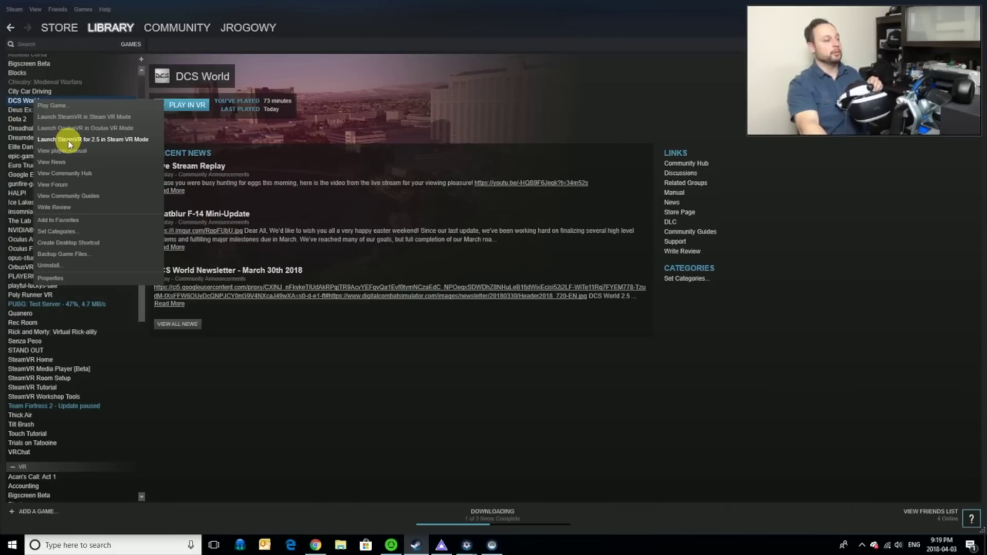
pyautogui.click(336, 15)
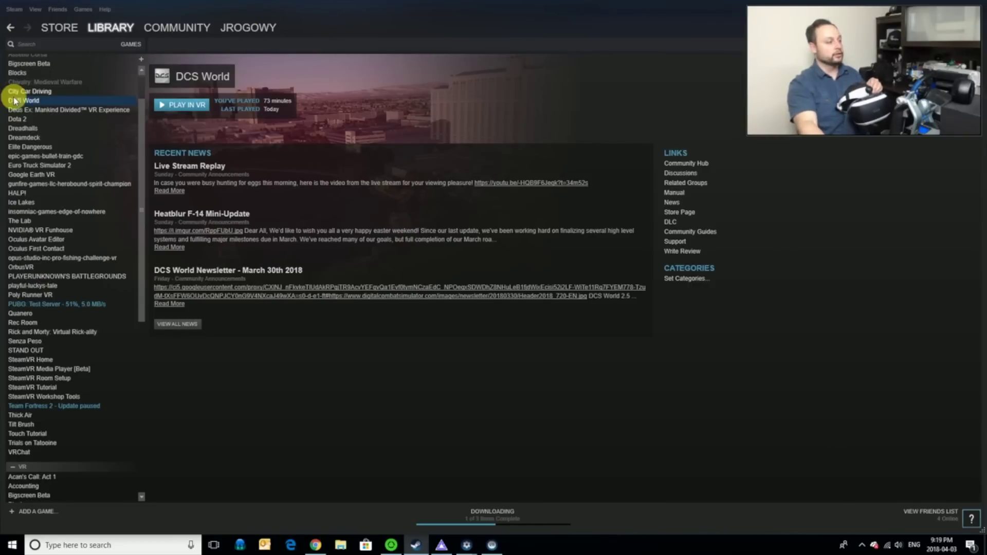
pyautogui.rightClick(32, 101)
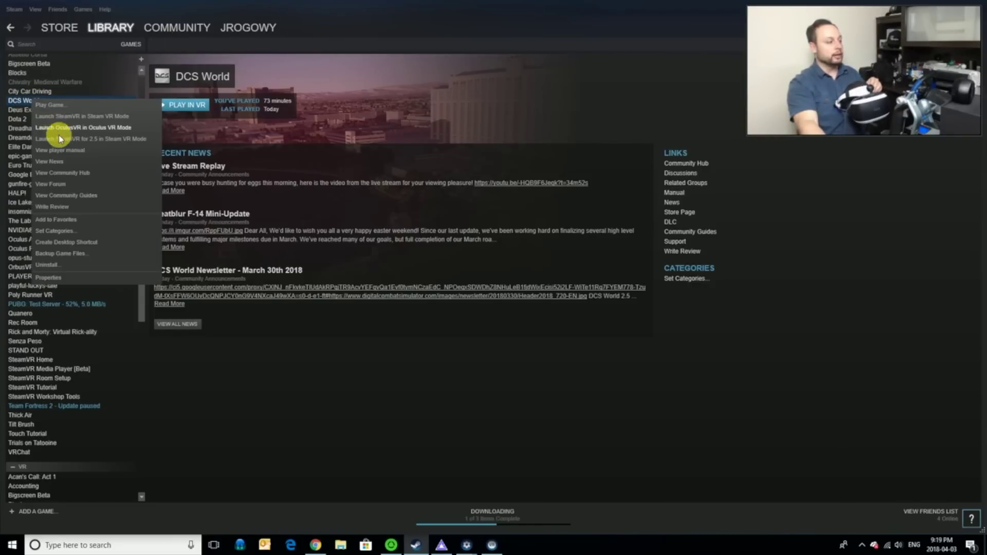
# Launch DCS World in VR mode and minimize the Oculus store window.
pyautogui.click(107, 147)
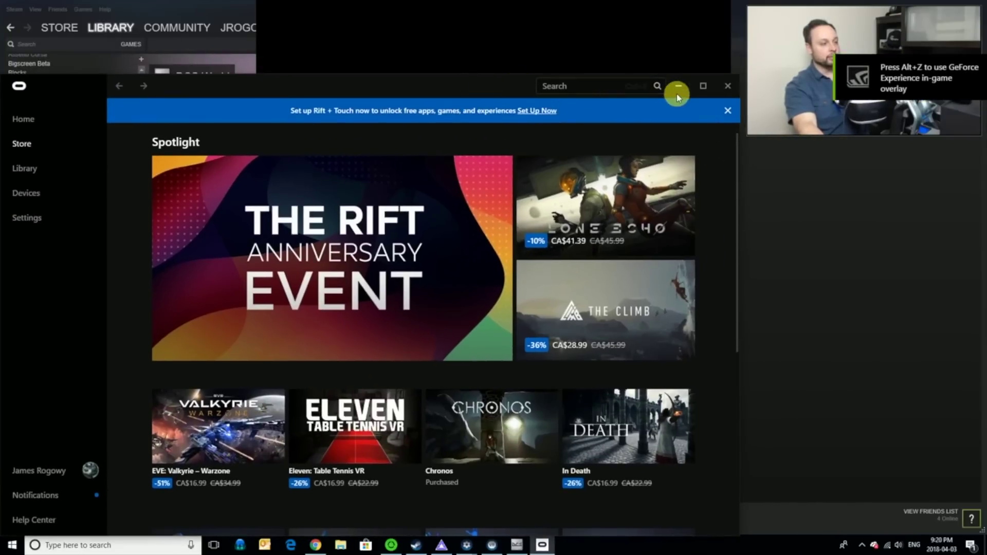
pyautogui.click(677, 87)
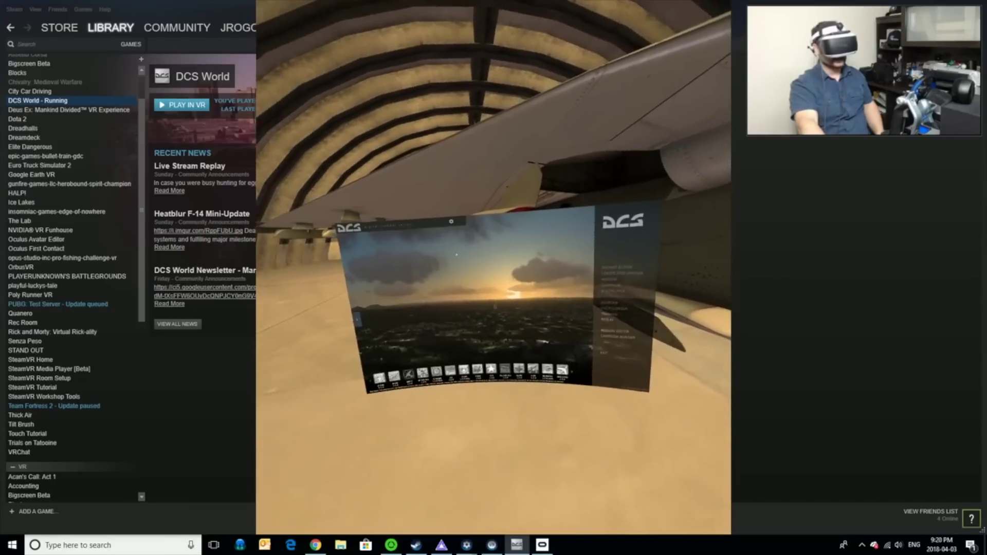
# Open Options from DCS World's VR main menu after it loads.
pyautogui.click(459, 218)
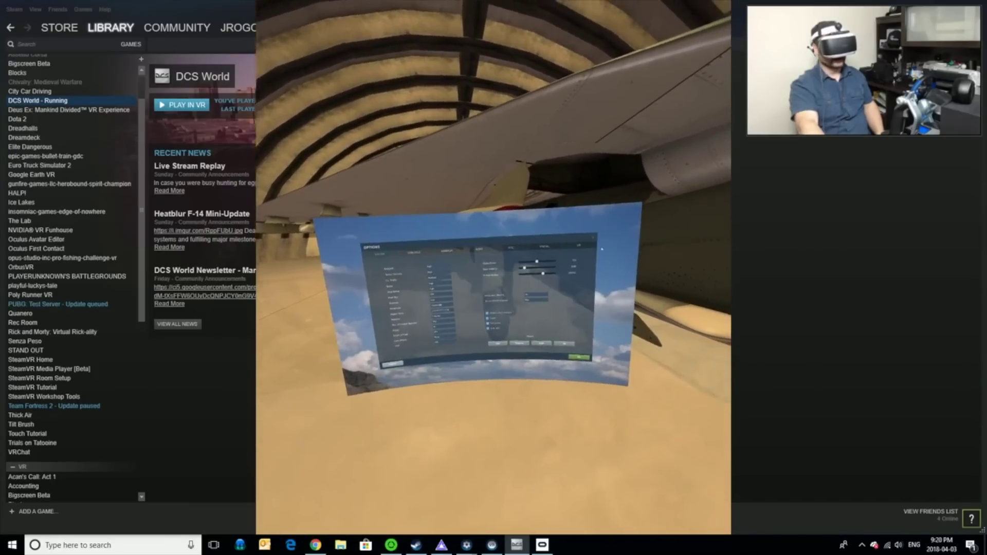
# Switch to the VR tab to review DCS World's VR settings.
pyautogui.click(440, 239)
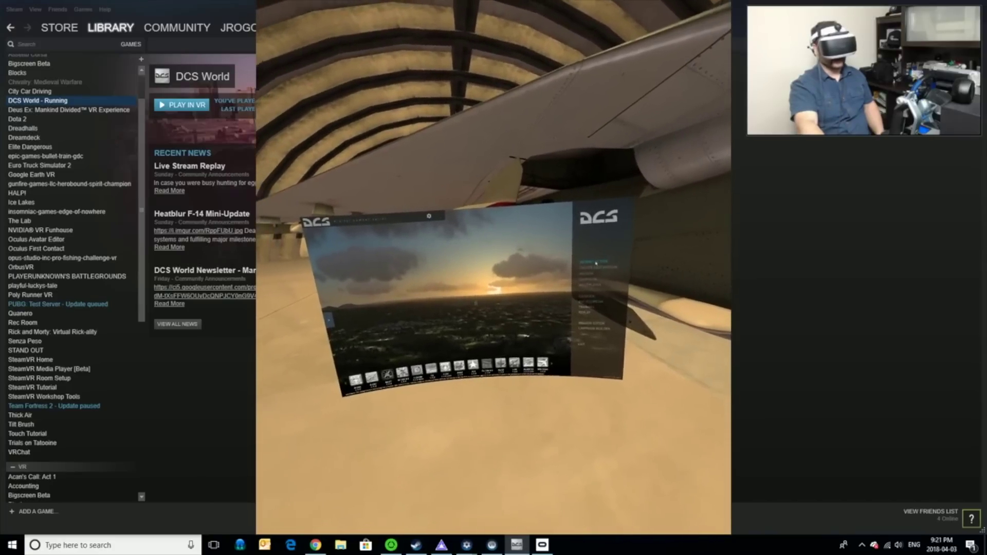
# Load the first Instant Action mission to reach the Free Flight briefing.
pyautogui.click(605, 262)
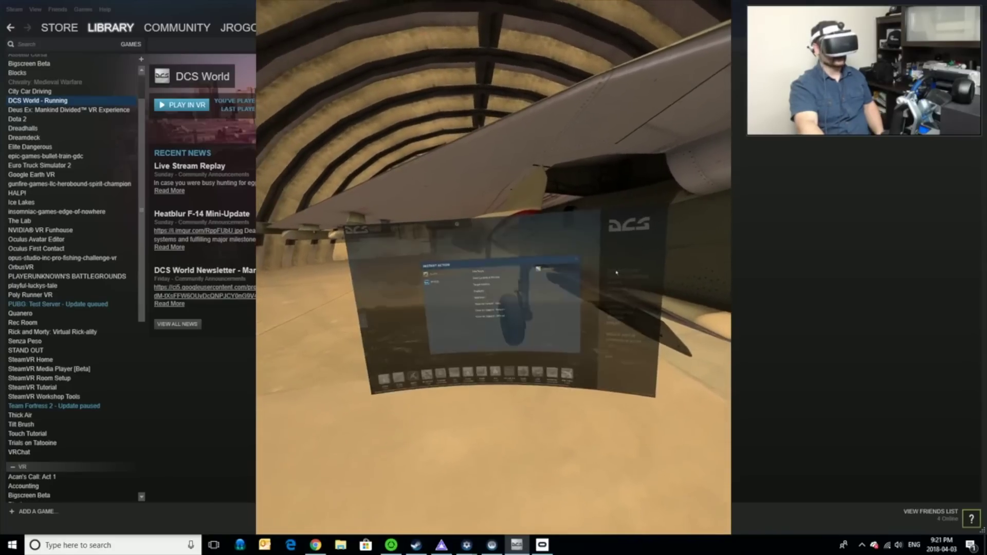
pyautogui.doubleClick(476, 270)
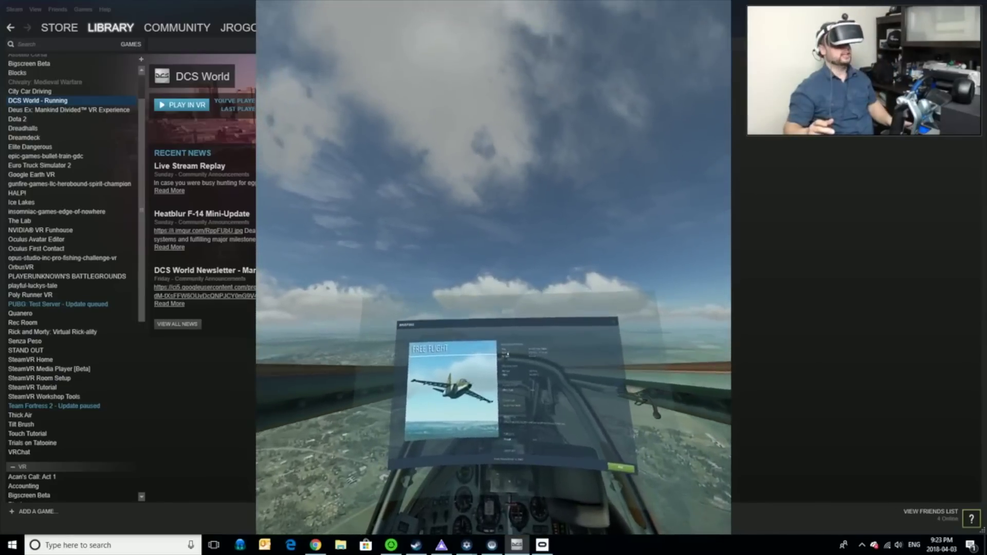
# Lower the Height slider on Trinus PSVR's Main tab to -45 for the cockpit view.
pyautogui.hotkey('alt', 'Tab')
pyautogui.hotkey('alt', 'Tab')
pyautogui.hotkey('alt', 'Tab')
pyautogui.hotkey('alt', 'Tab')
pyautogui.hotkey('alt', 'Tab')
pyautogui.hotkey('alt', 'Tab')
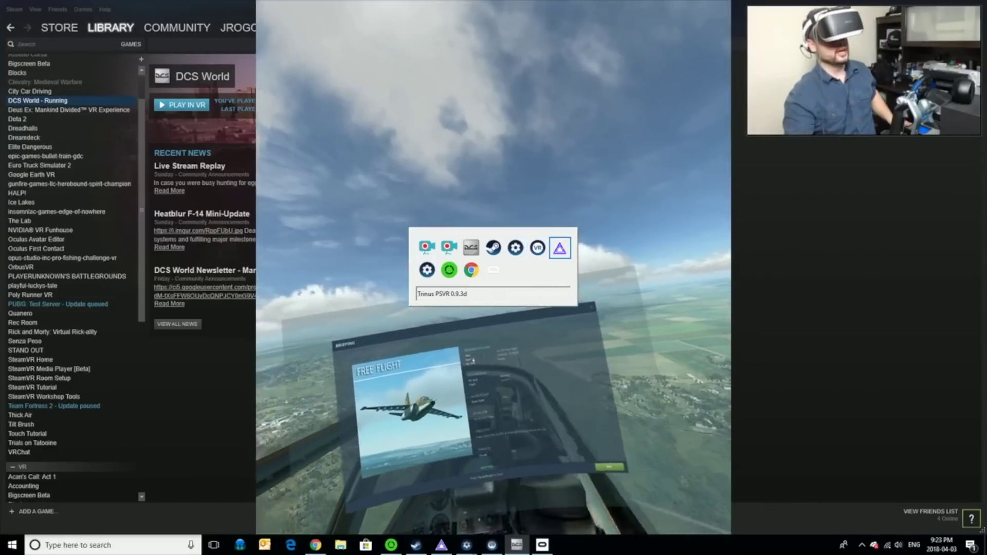
pyautogui.hotkey('alt', 'Tab')
pyautogui.hotkey('alt', 'Tab')
pyautogui.hotkey('alt', 'Tab')
pyautogui.hotkey('alt', 'Tab')
pyautogui.hotkey('alt', 'Tab')
pyautogui.hotkey('alt', 'Tab')
pyautogui.hotkey('alt', 'Tab')
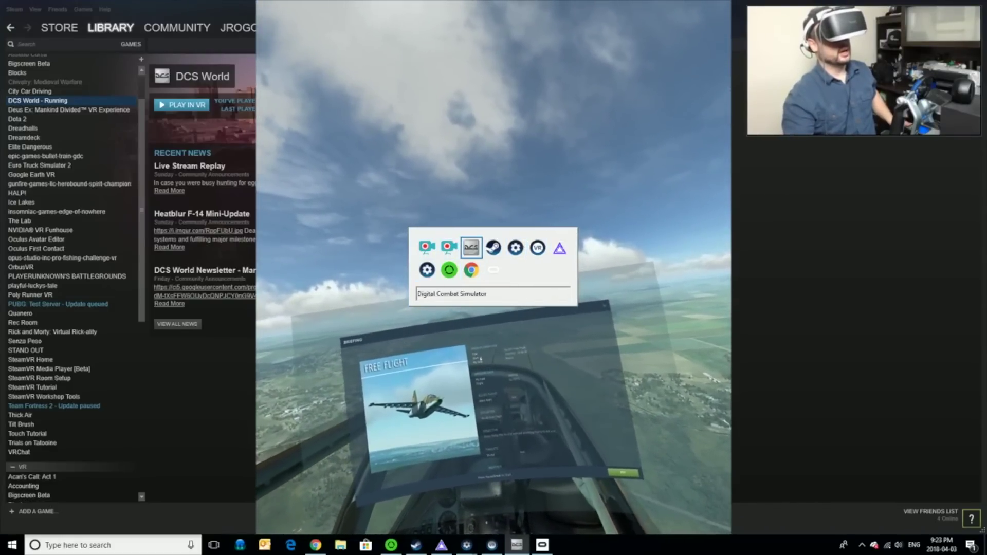
pyautogui.hotkey('alt', 'Tab')
pyautogui.hotkey('alt', 'Tab')
pyautogui.hotkey('alt', 'Tab')
pyautogui.hotkey('alt', 'Tab')
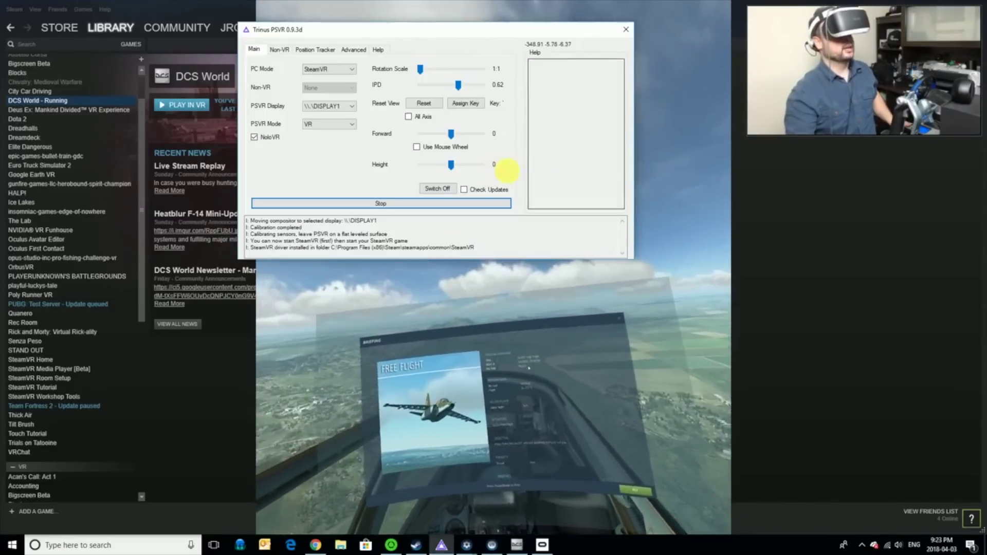
pyautogui.moveTo(451, 166); pyautogui.dragTo(438, 167)
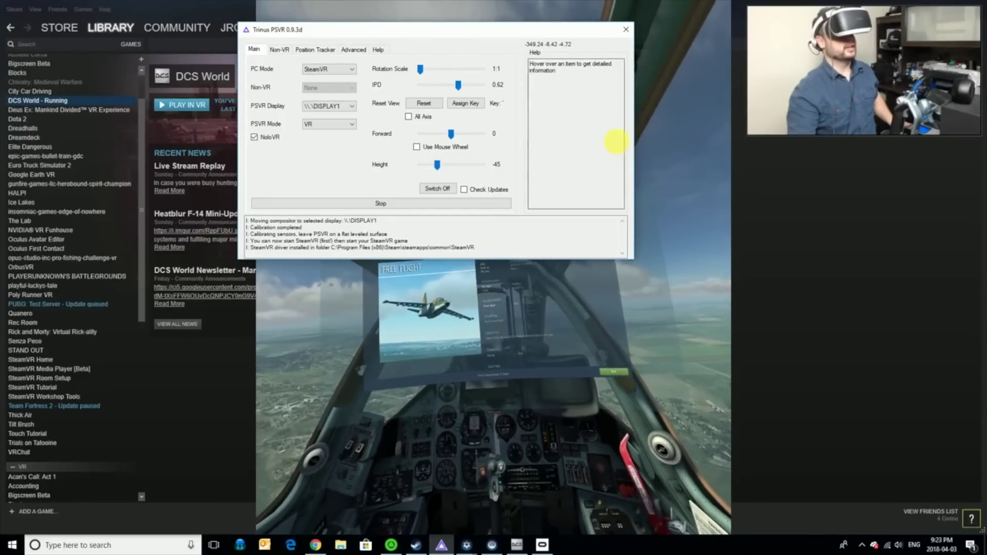
pyautogui.click(694, 120)
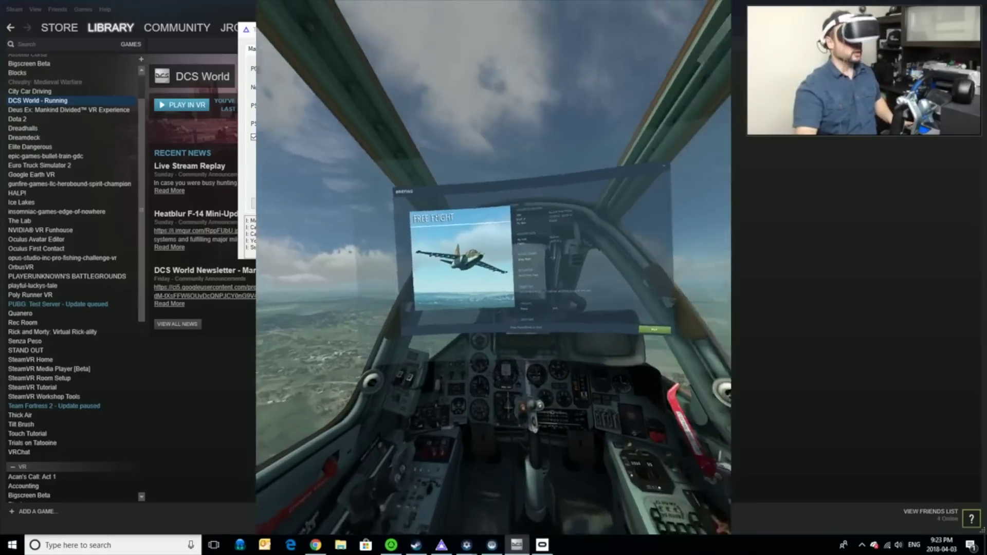
pyautogui.hotkey('alt', 'Tab')
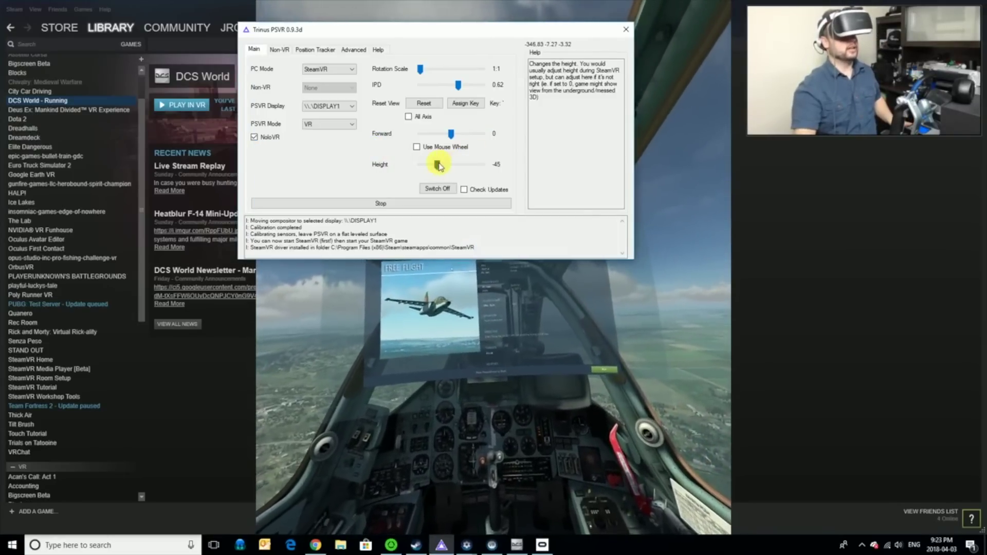